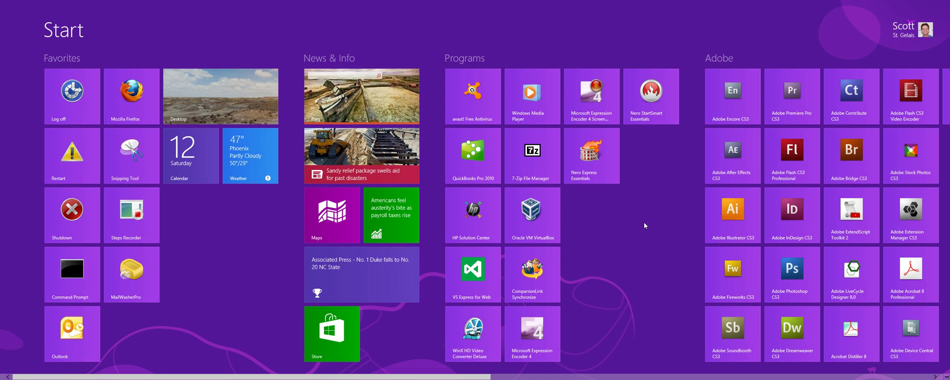
# - Show the full All apps list from the Start screen
pyautogui.scroll(-1, 643, 223)
pyautogui.scroll(-5, 644, 225)
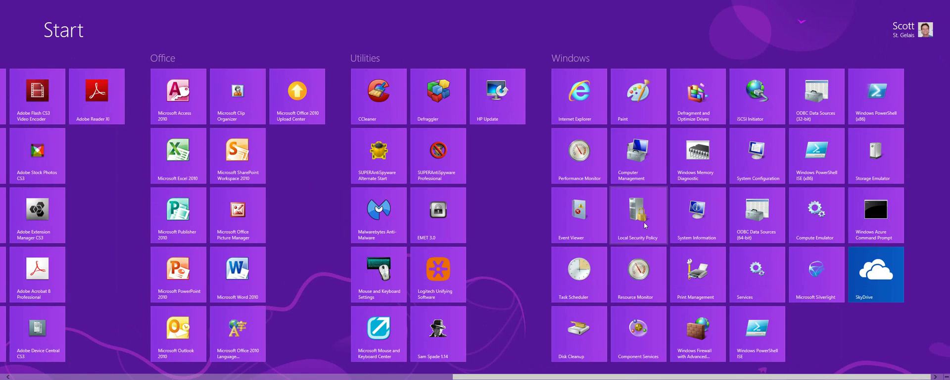
pyautogui.scroll(6, 644, 225)
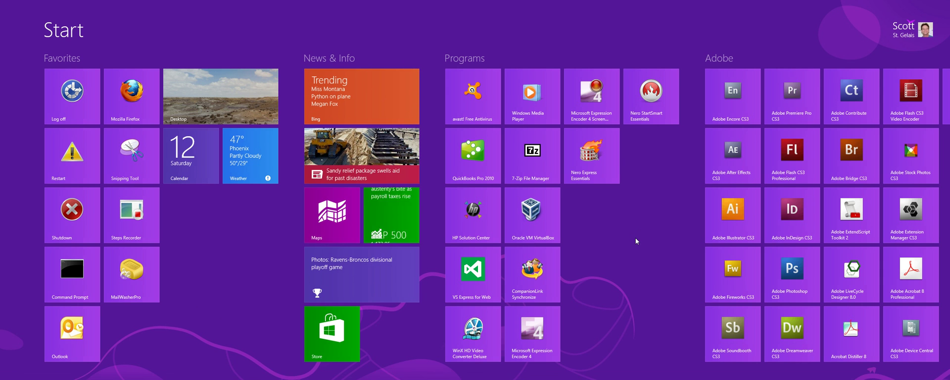
pyautogui.rightClick(635, 239)
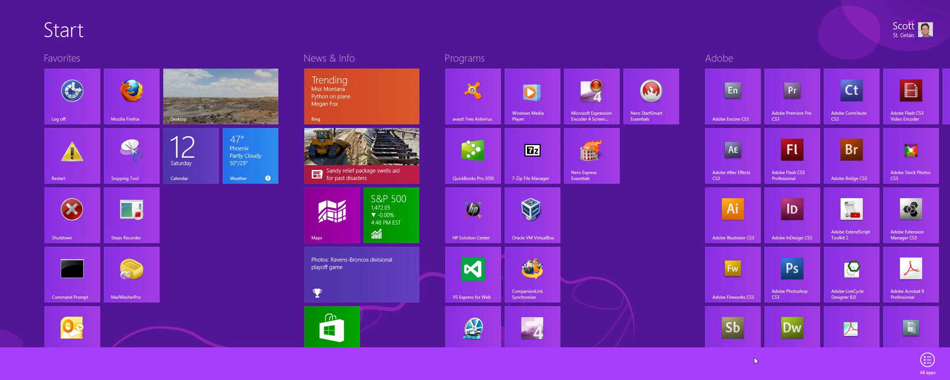
pyautogui.click(927, 358)
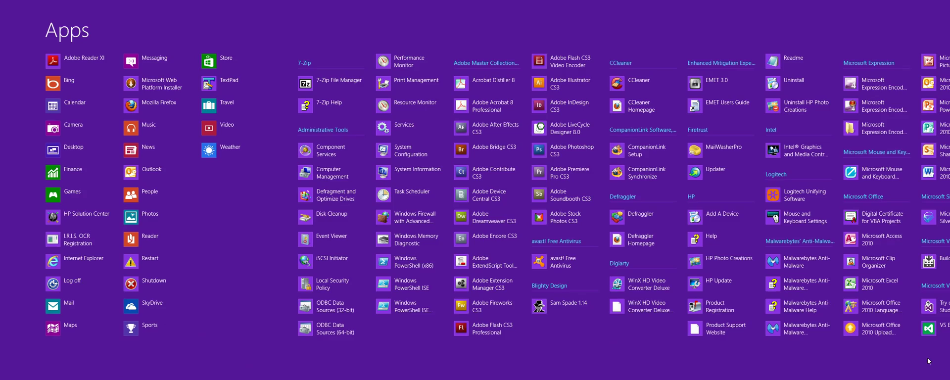
pyautogui.scroll(-10, 819, 357)
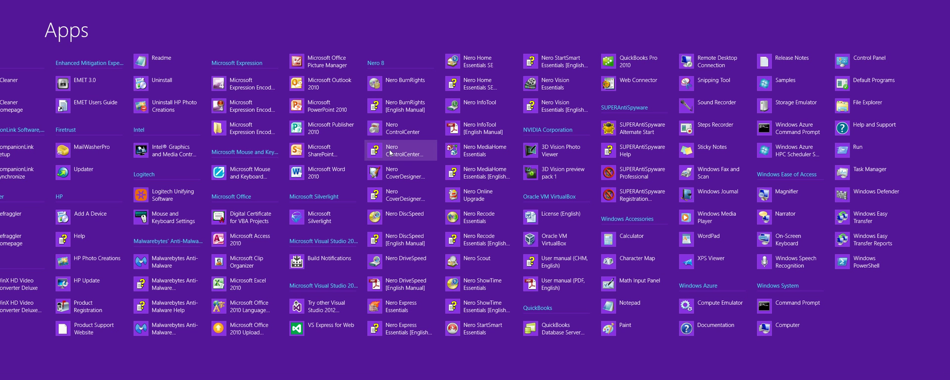
# - Pin the Nero BurnRights, ControlCenter and CoverDesigner English manuals to Start
pyautogui.rightClick(394, 111)
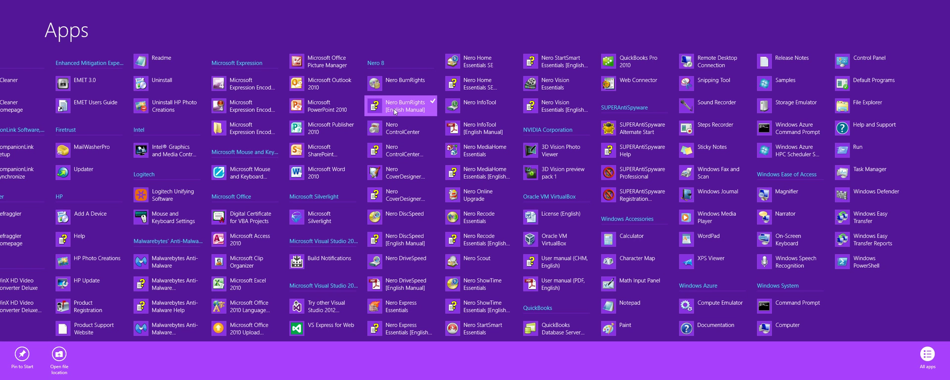
pyautogui.click(19, 355)
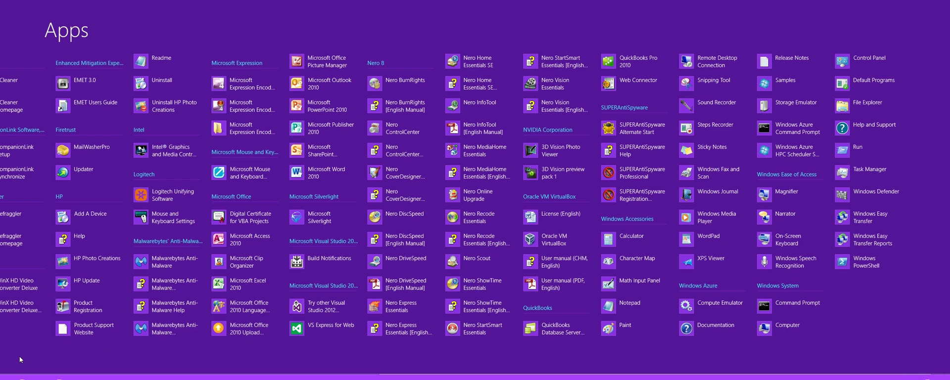
pyautogui.rightClick(406, 154)
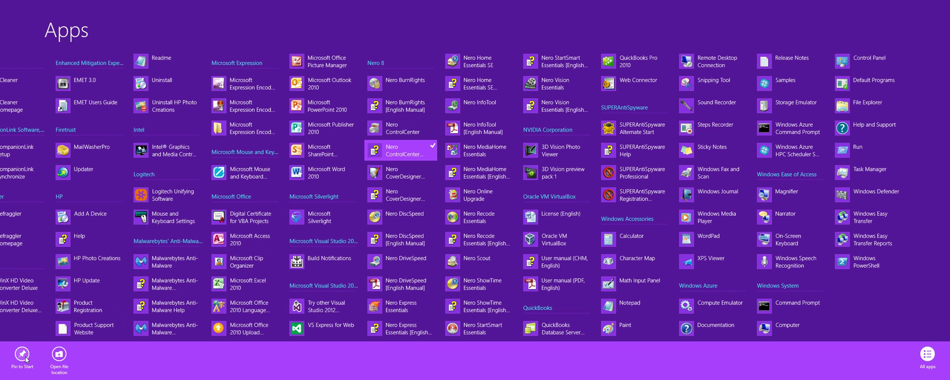
pyautogui.click(22, 355)
pyautogui.rightClick(394, 197)
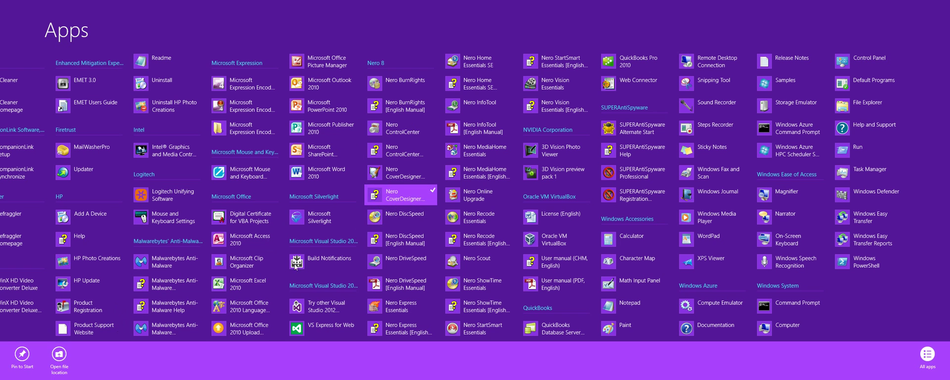
pyautogui.click(23, 355)
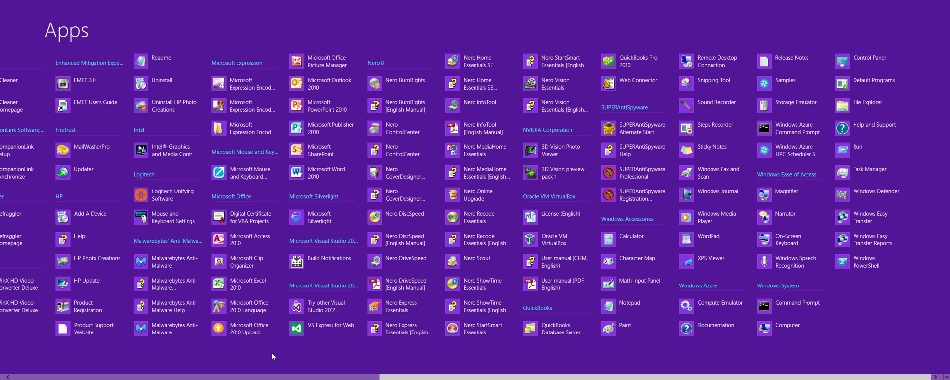
# - Return to Start and move the Nero CoverDesigner tile into the Windows group and back beside the other Nero tiles
pyautogui.press('super')
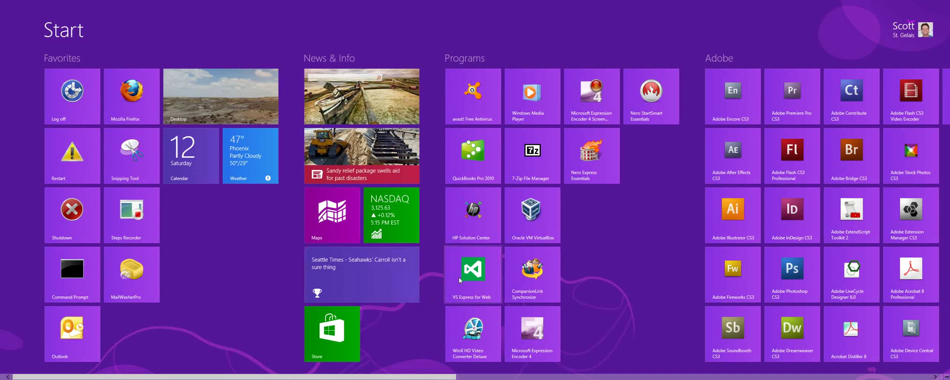
pyautogui.scroll(-5, 459, 276)
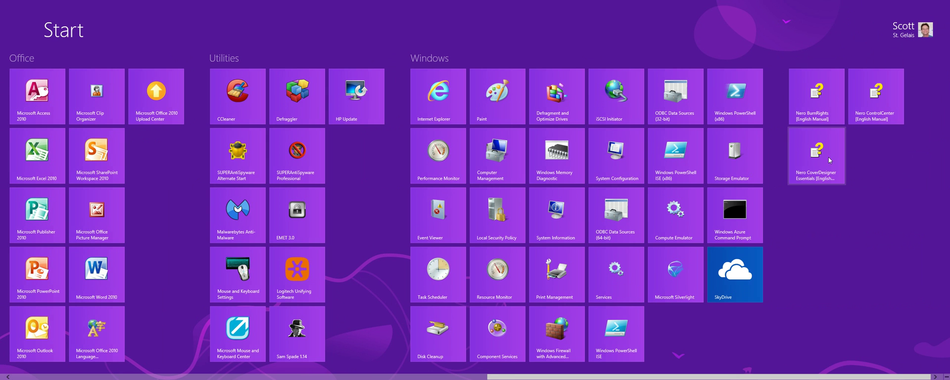
pyautogui.moveTo(819, 149); pyautogui.dragTo(571, 151)
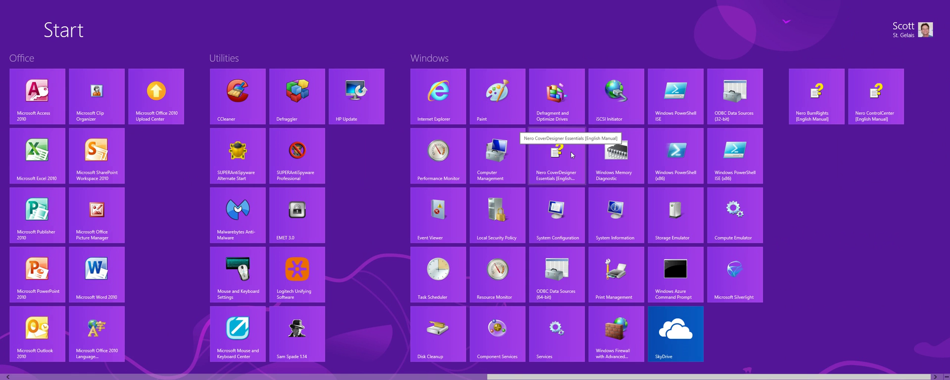
pyautogui.moveTo(572, 155); pyautogui.dragTo(834, 156)
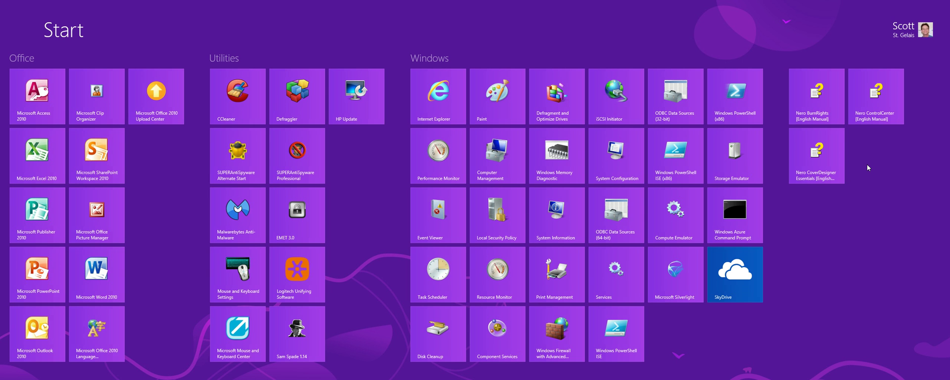
# - In the zoomed-out view, name the Nero tiles group 'Misc' and drag it between Adobe and Office
pyautogui.hotkey('ctrl', '-')
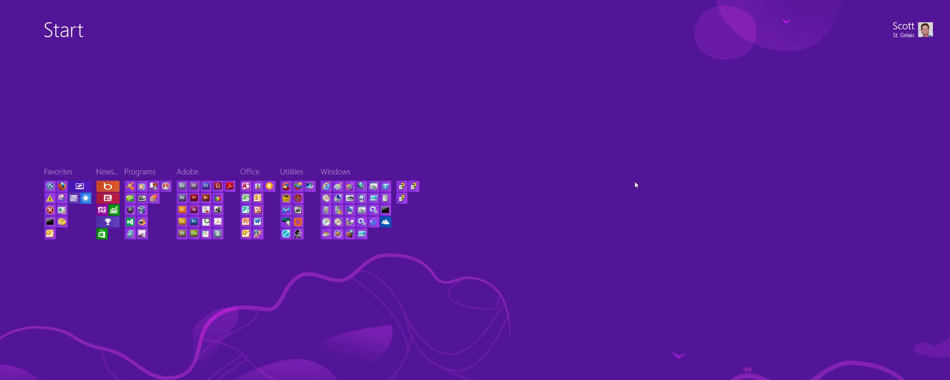
pyautogui.rightClick(415, 200)
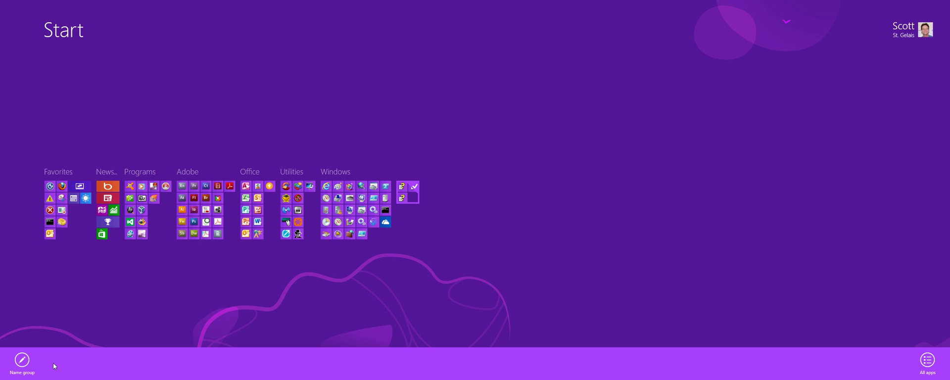
pyautogui.click(23, 362)
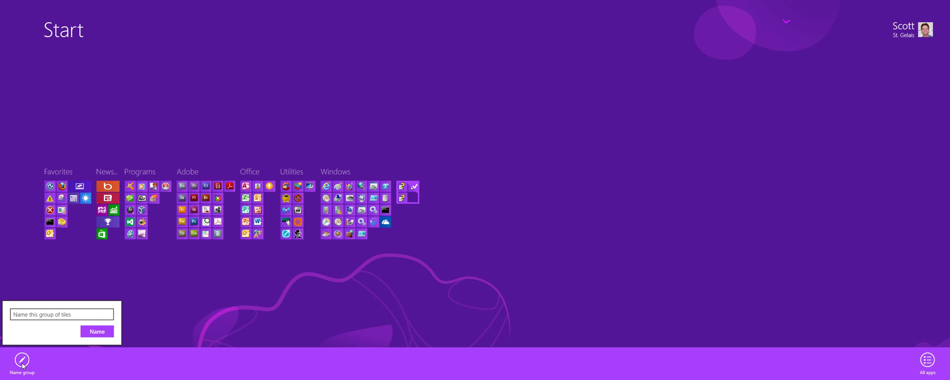
pyautogui.write('Misc')
pyautogui.press('Return')
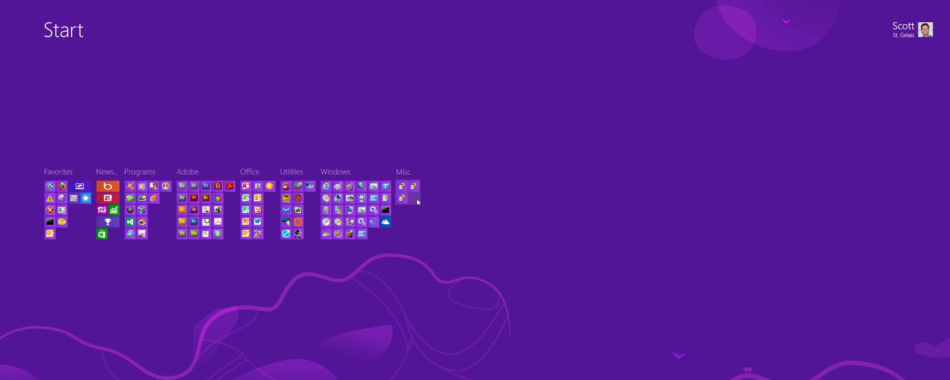
pyautogui.moveTo(418, 202); pyautogui.dragTo(260, 213)
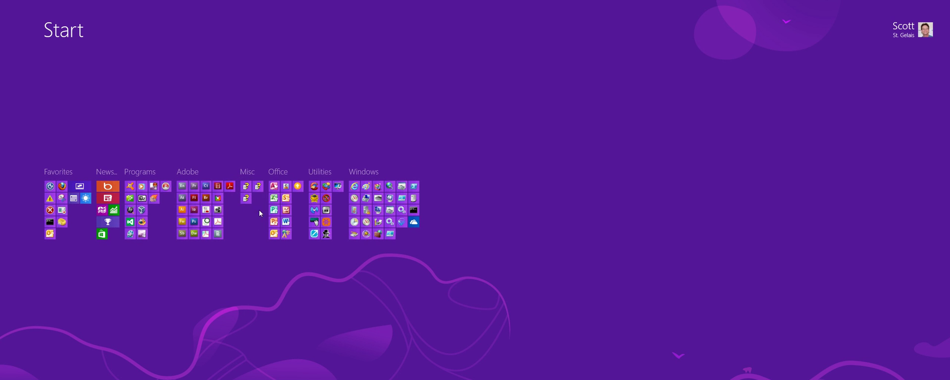
# - Unpin the Nero CoverDesigner, ControlCenter and BurnRights manual tiles from the Misc group
pyautogui.click(260, 201)
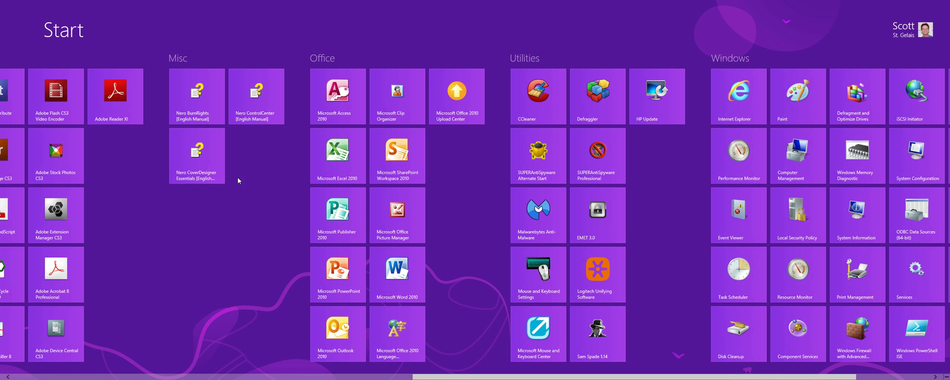
pyautogui.rightClick(204, 158)
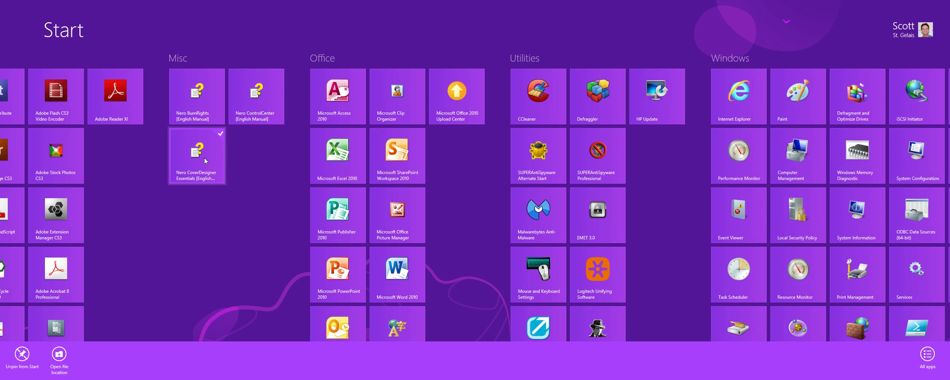
pyautogui.click(31, 354)
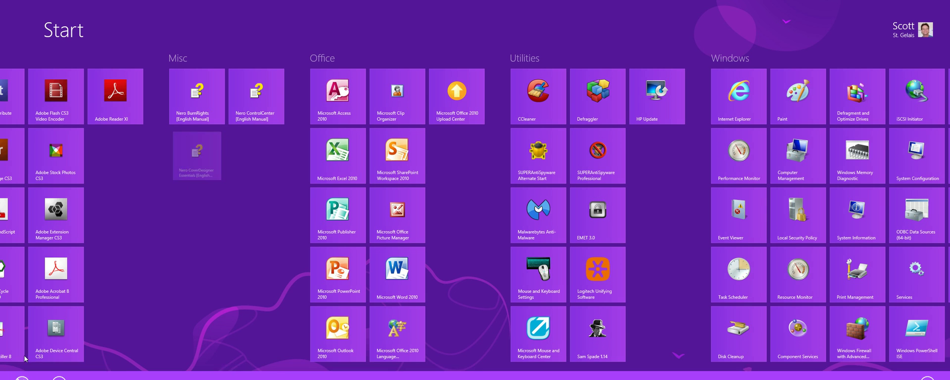
pyautogui.rightClick(249, 105)
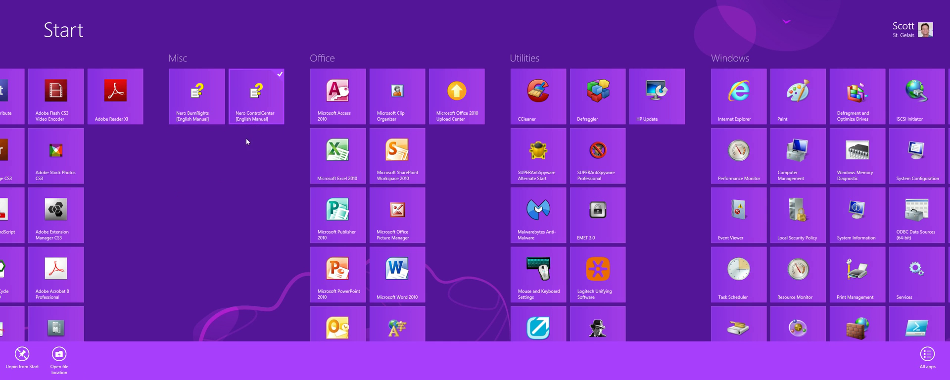
pyautogui.click(21, 359)
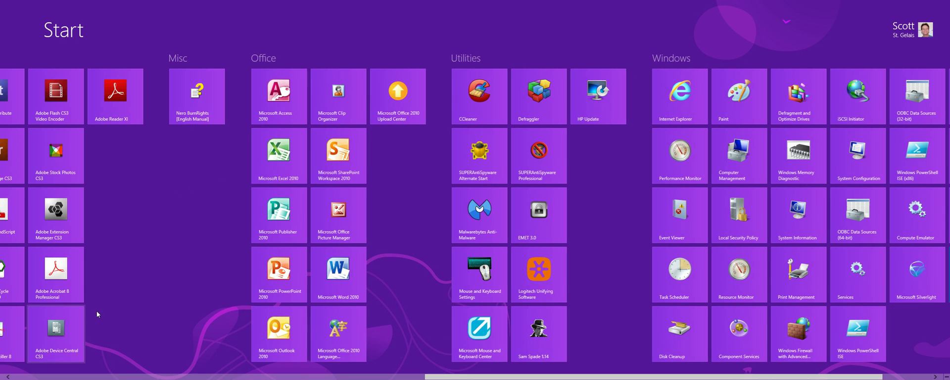
pyautogui.rightClick(189, 116)
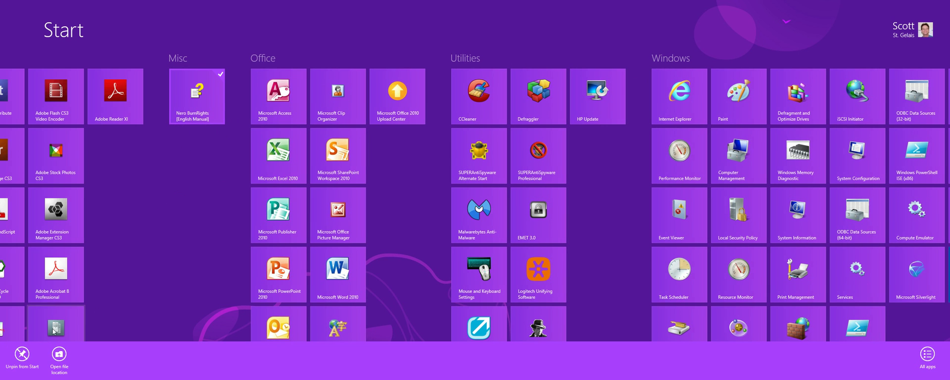
pyautogui.click(22, 355)
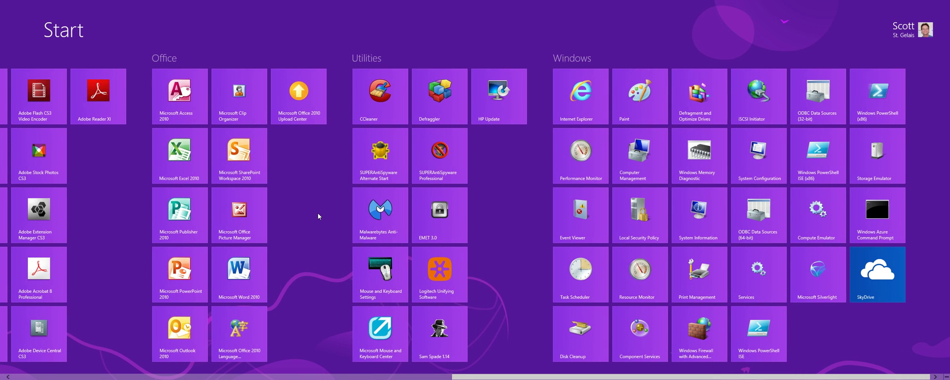
pyautogui.scroll(10, 318, 216)
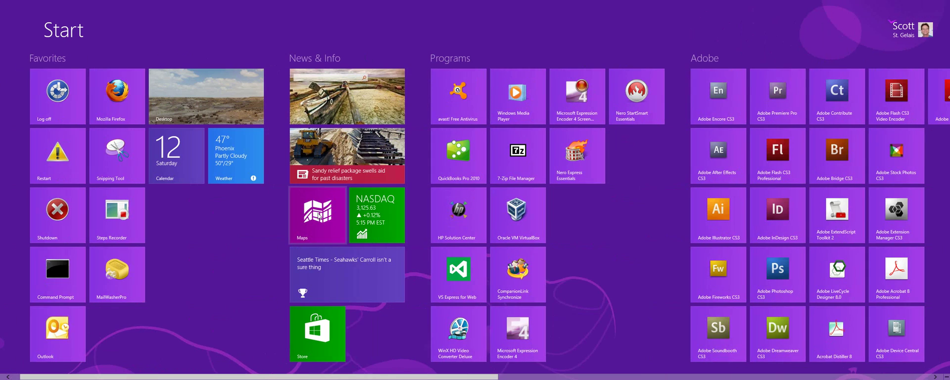